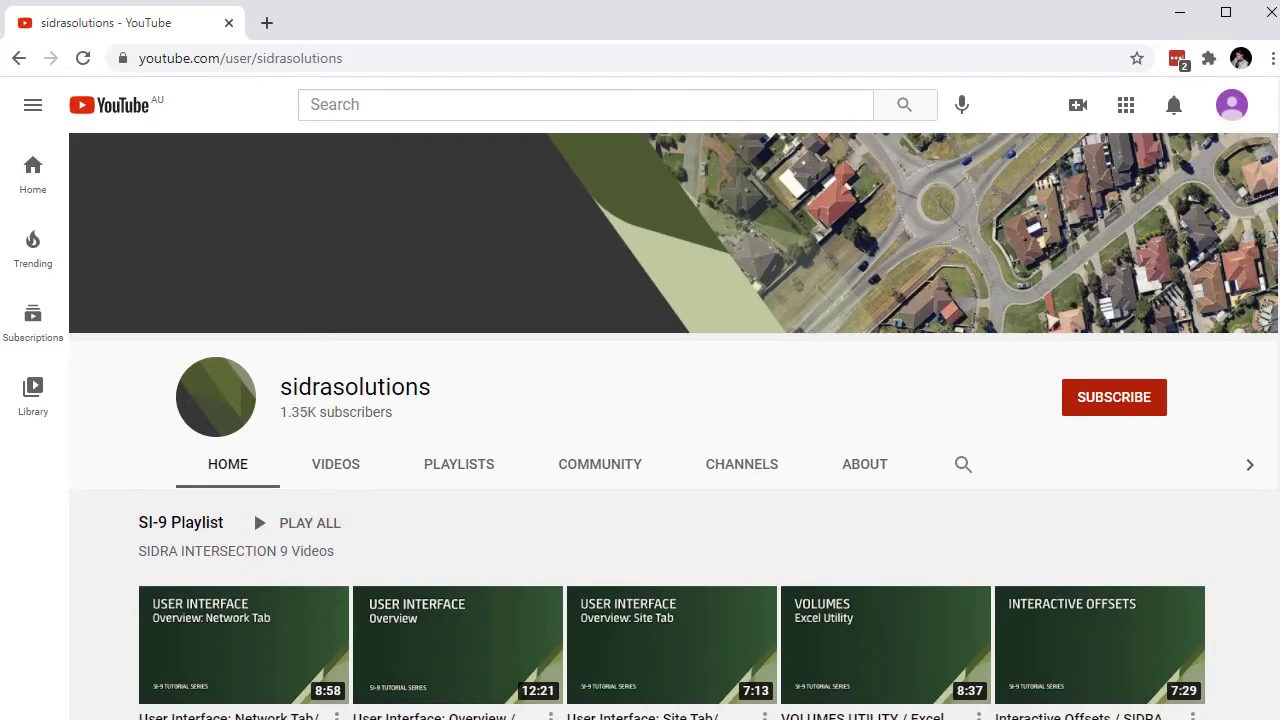
Subscribe to sidrasolutions with all notifications and start a comment inviting content suggestions
{"action": "left_click", "coordinate": [1154, 400]}
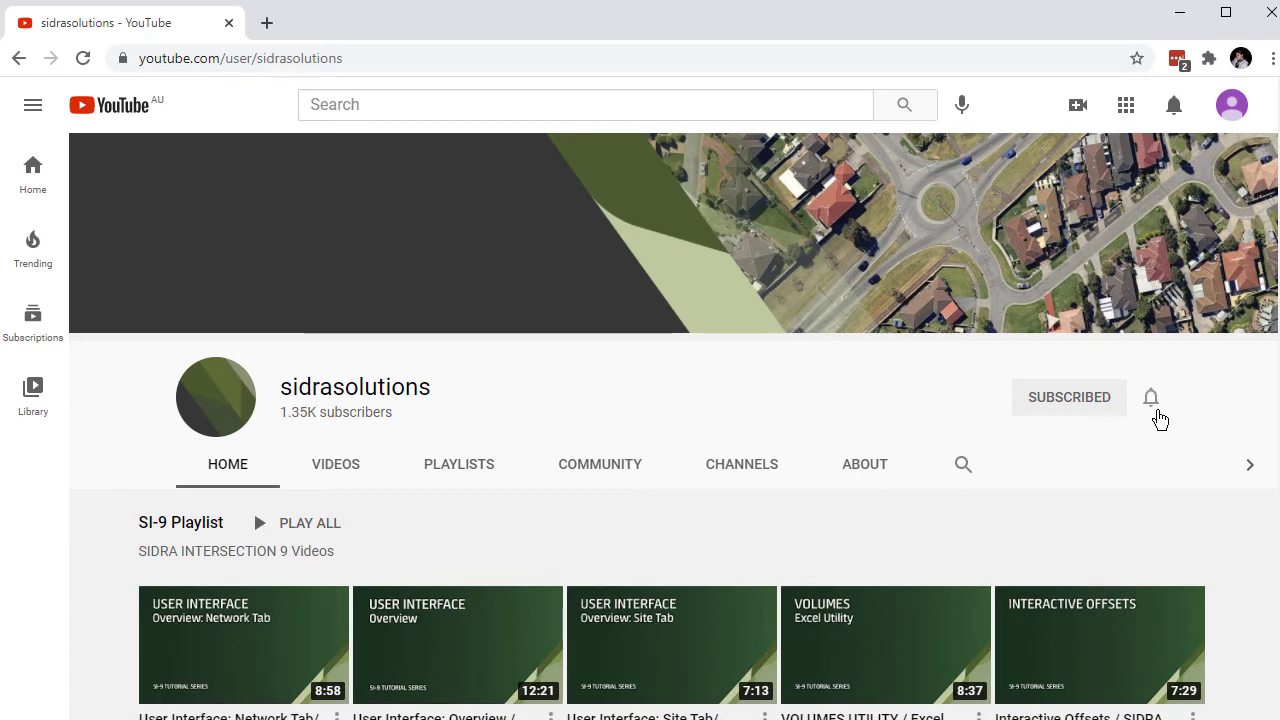
{"action": "left_click", "coordinate": [1154, 406]}
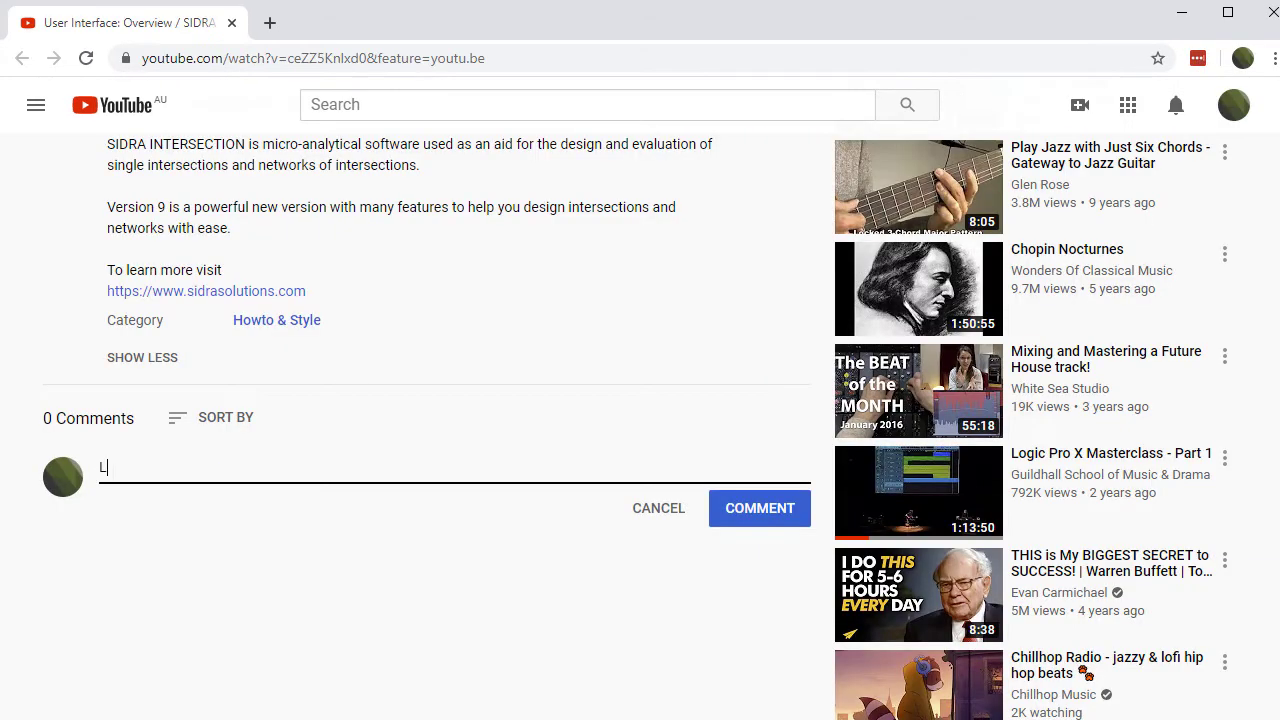
{"action": "type", "text": "Leave your suggestio"}
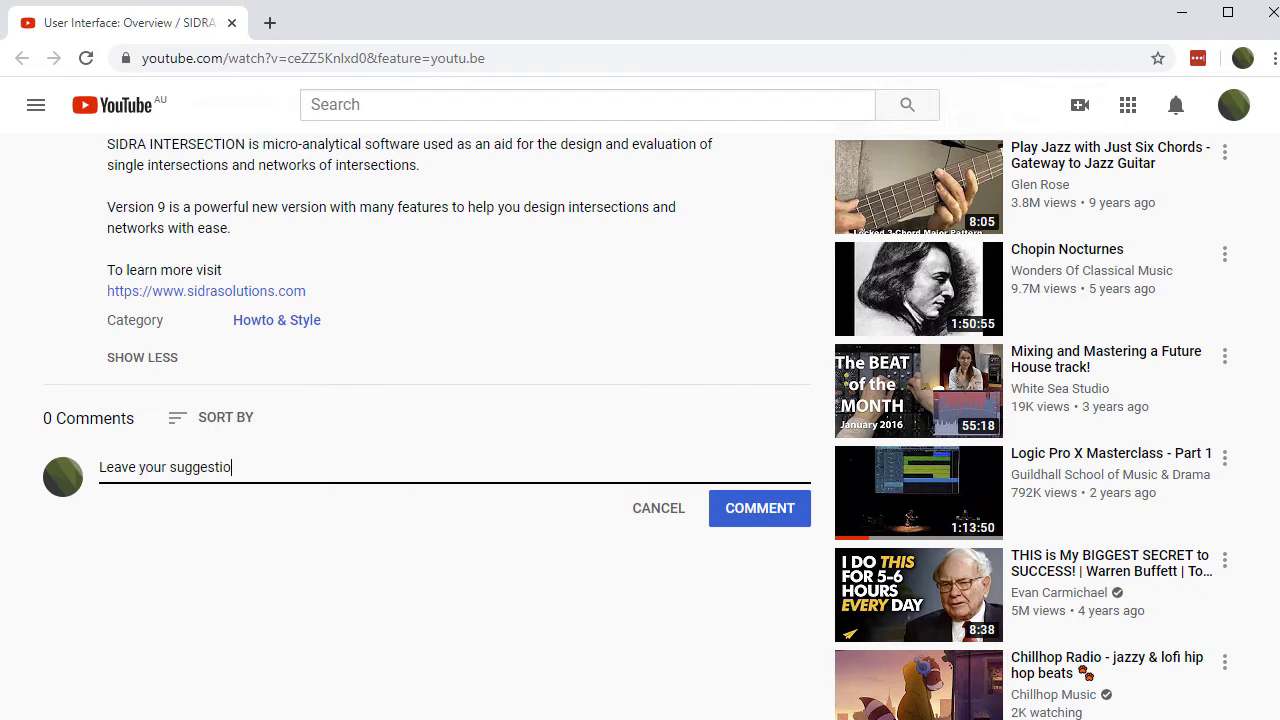
{"action": "type", "text": "ns for content here in the Y"}
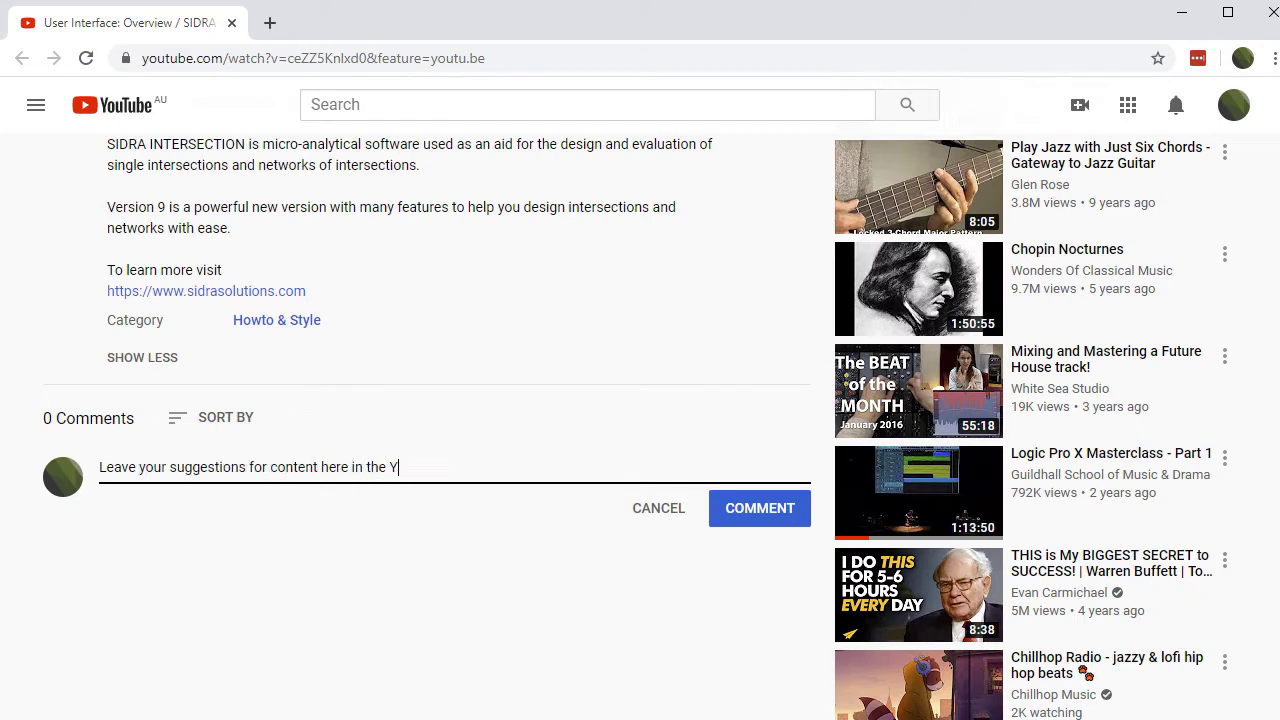
{"action": "type", "text": "ouTube comment box!"}
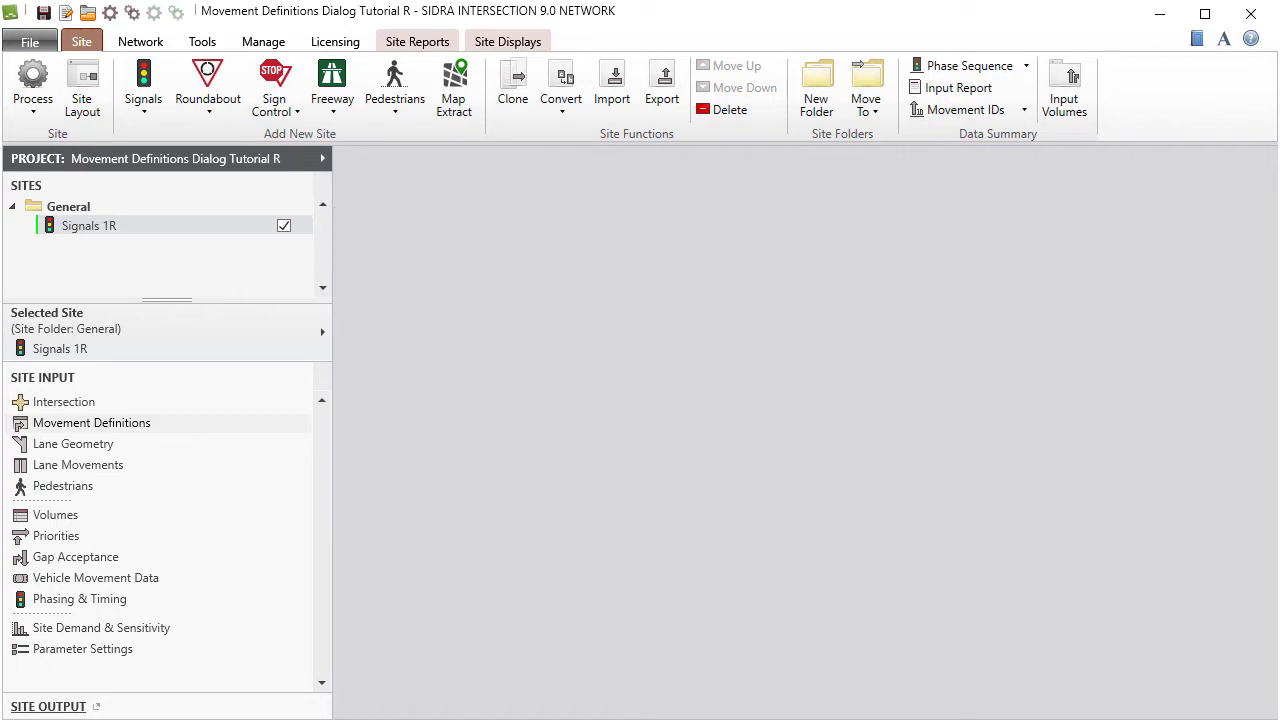
Display the Site Layout drawing for the Signals 1R intersection
{"action": "left_click", "coordinate": [102, 110]}
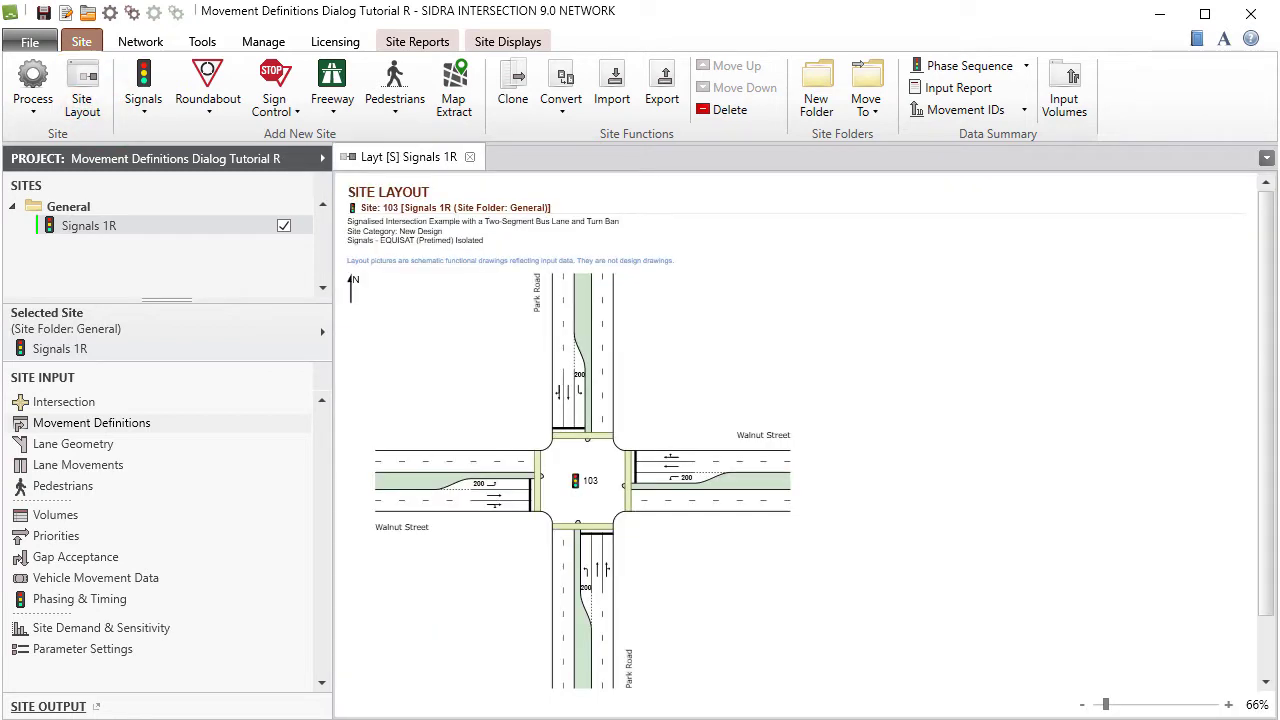
Open the Movement Definitions dialog for site Signals 1R
{"action": "left_click", "coordinate": [169, 421]}
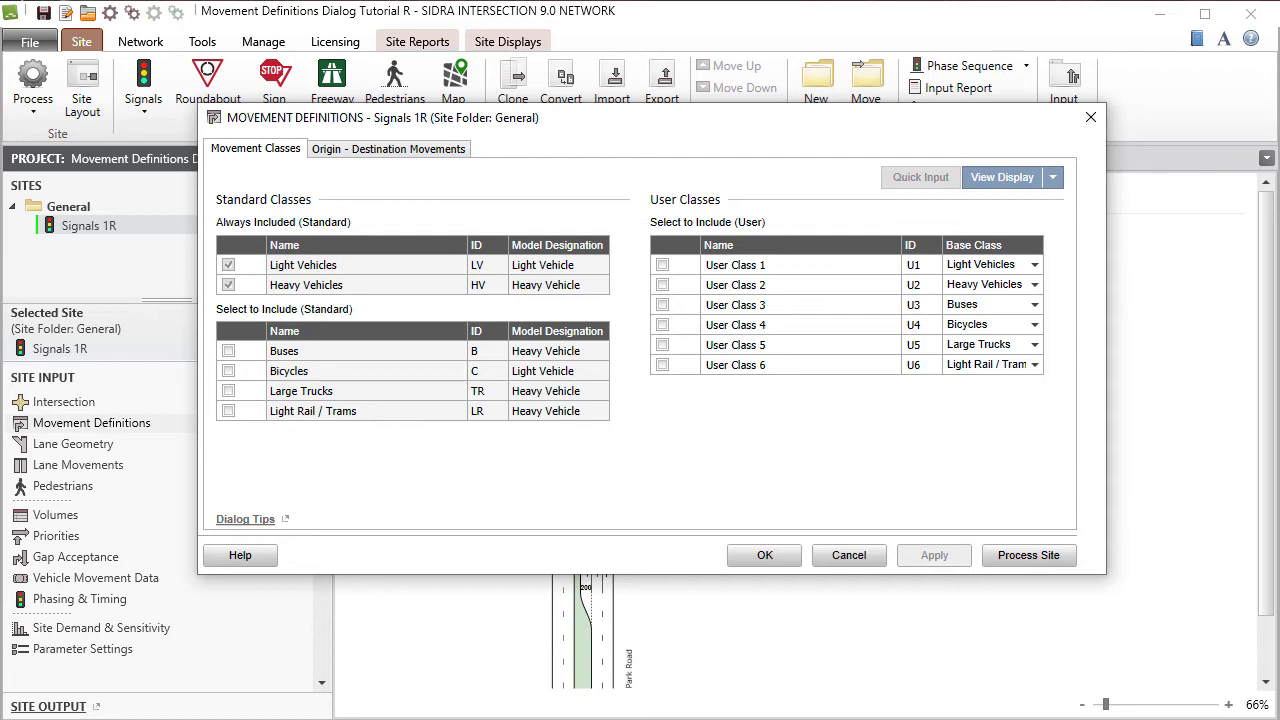
Include Buses and enable User Class 1, renamed 'Taxis' with ID TX
{"action": "left_click", "coordinate": [228, 351]}
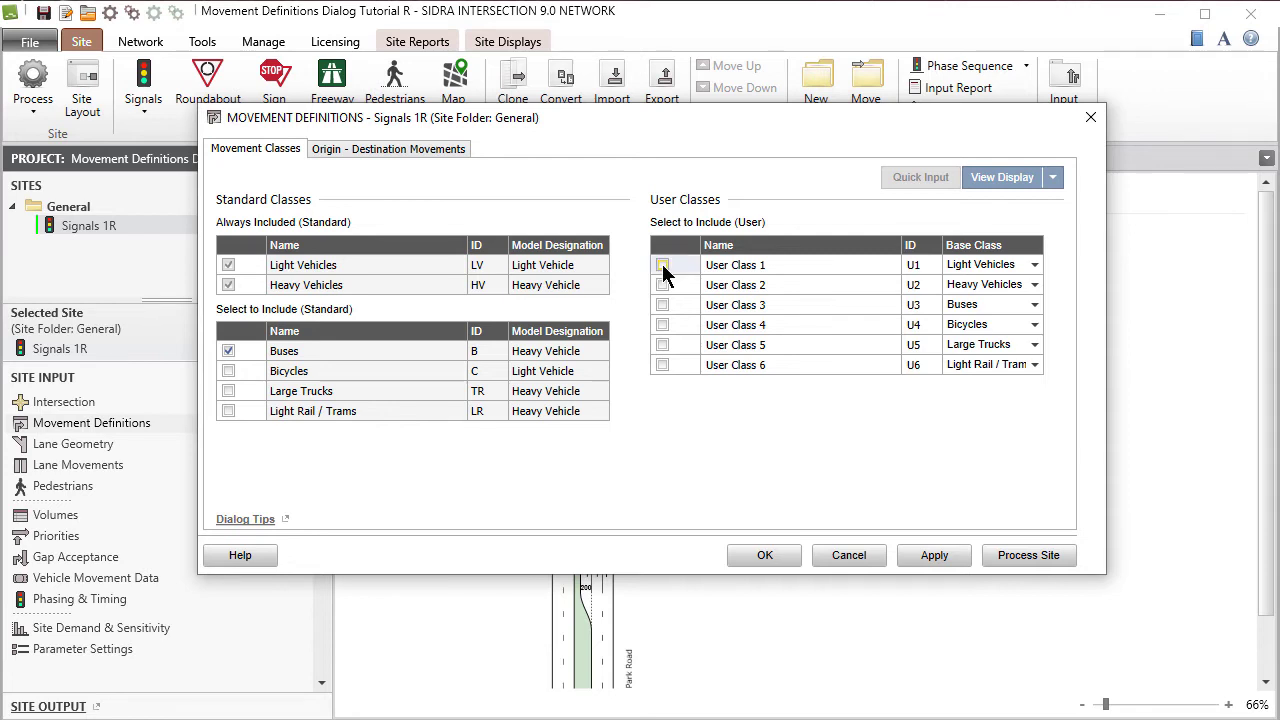
{"action": "left_click", "coordinate": [663, 266]}
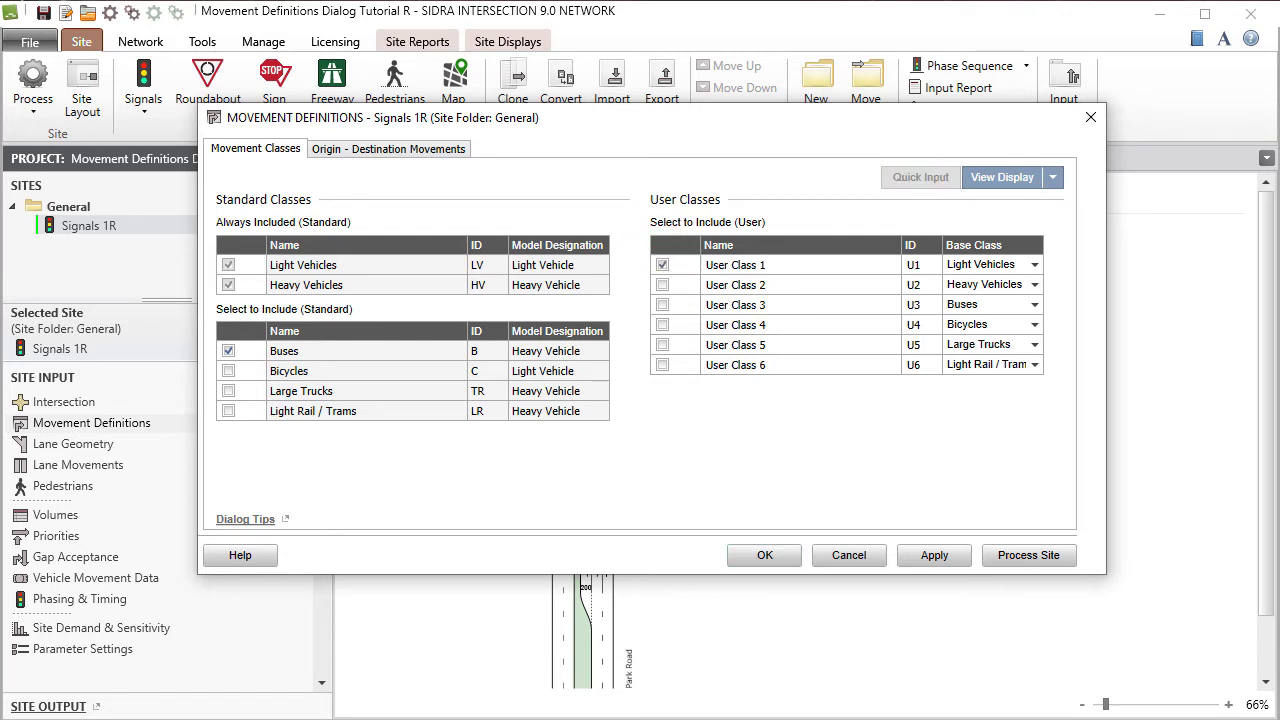
{"action": "left_click", "coordinate": [735, 265]}
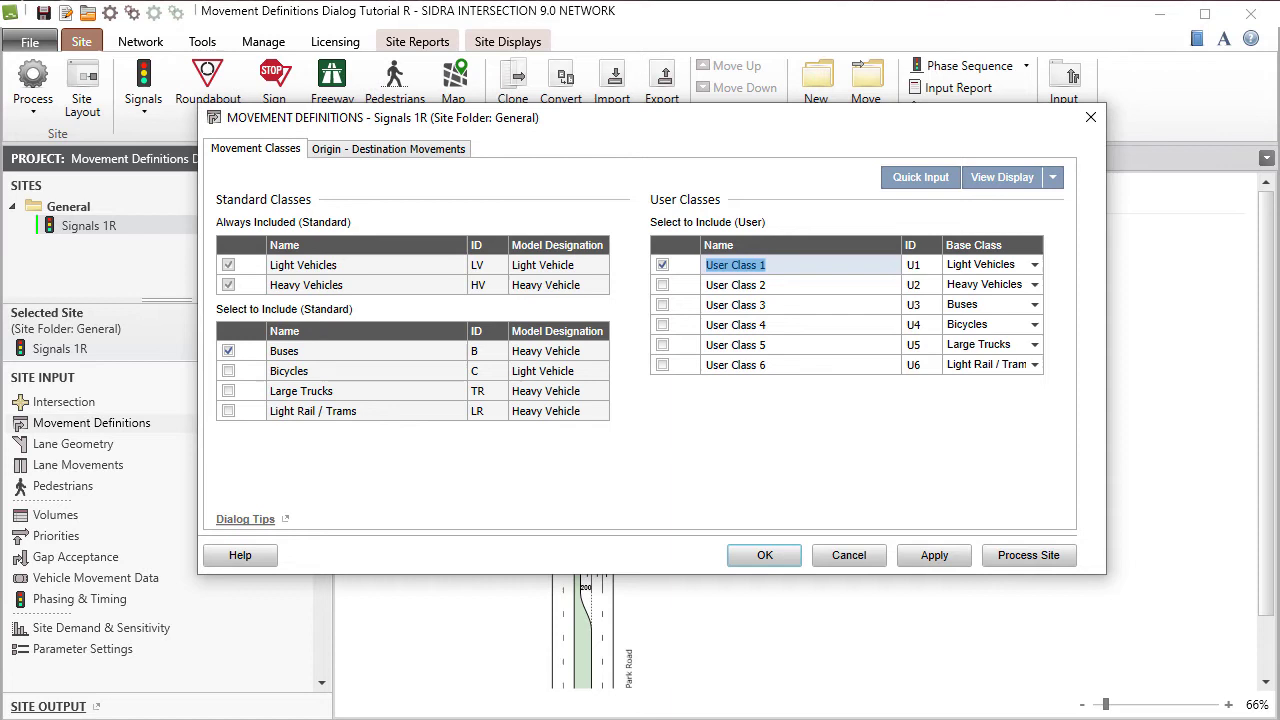
{"action": "type", "text": "Taxis"}
{"action": "key", "text": "Return"}
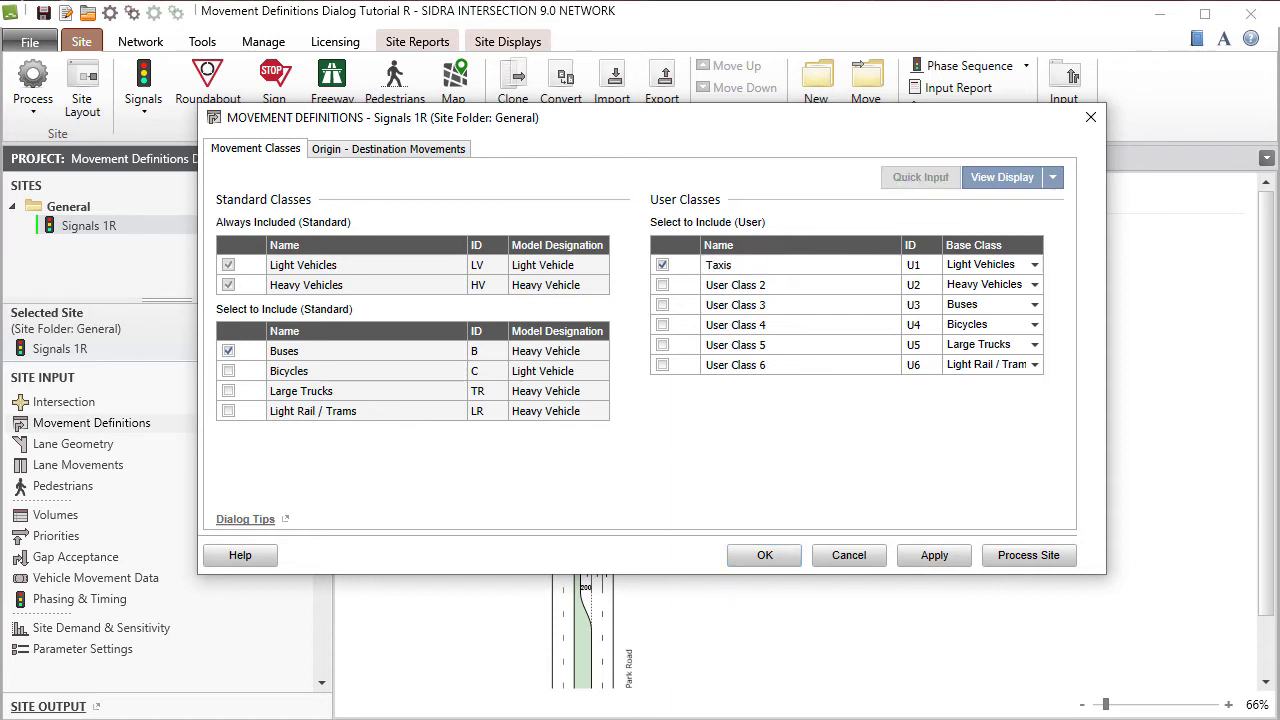
{"action": "key", "text": "Tab"}
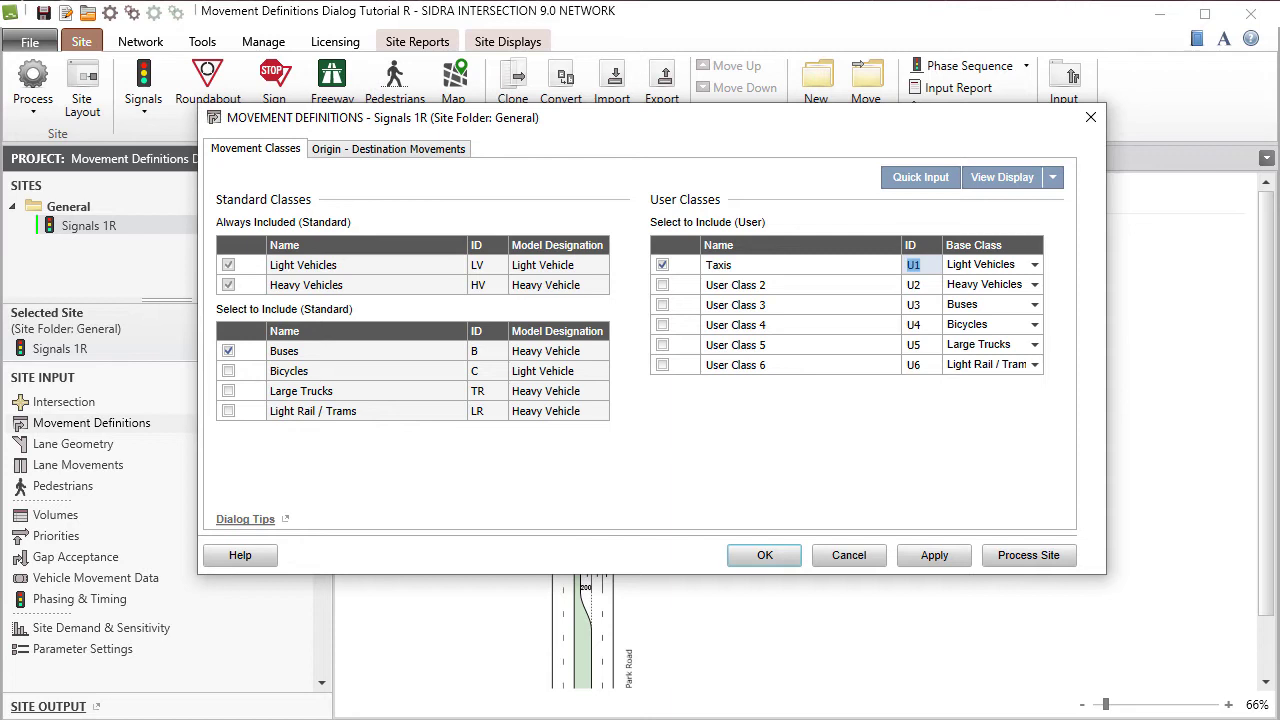
{"action": "type", "text": "TX"}
{"action": "key", "text": "Return"}
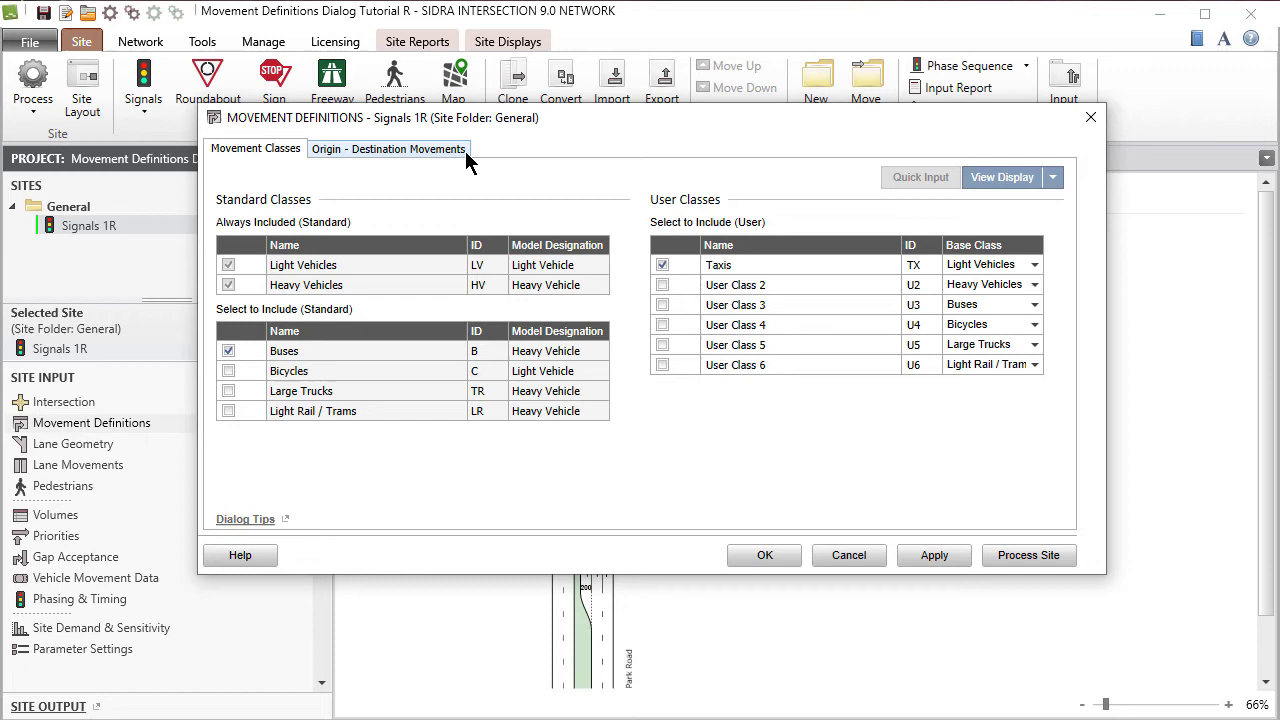
Show the Origin - Destination Movements tab with the Movement IDs display beside it
{"action": "left_click", "coordinate": [465, 151]}
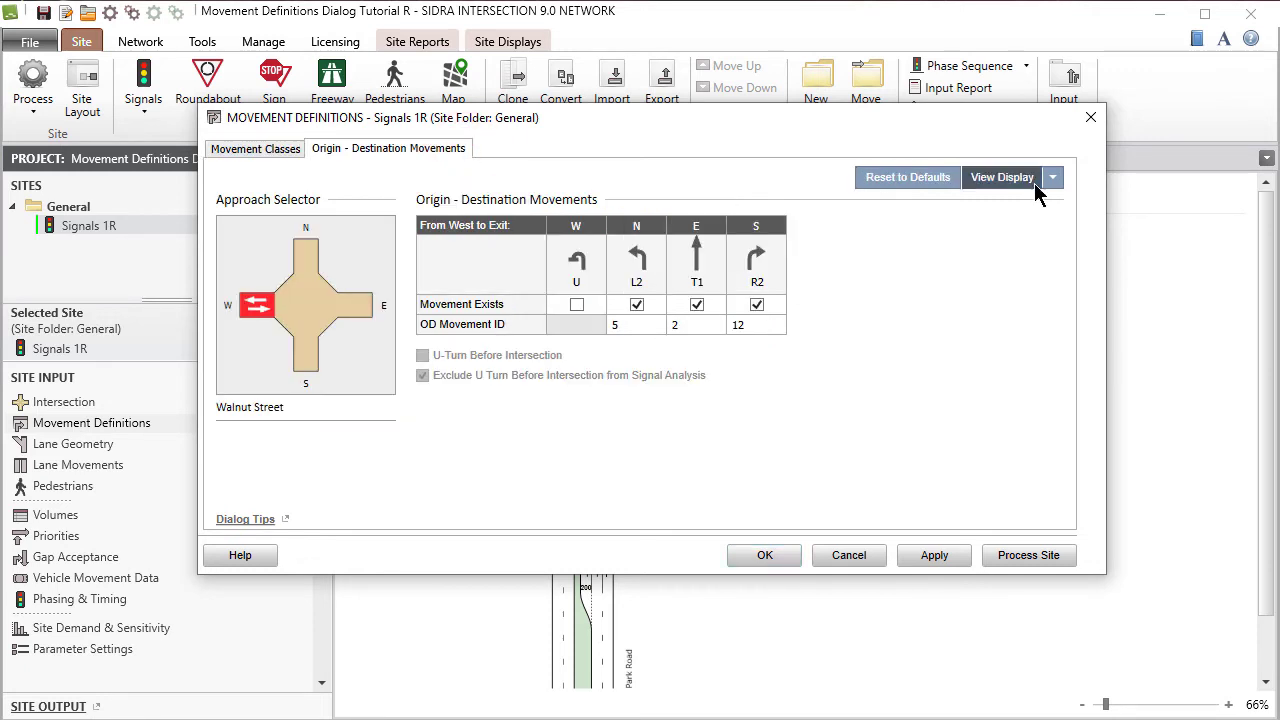
{"action": "left_click", "coordinate": [1034, 183]}
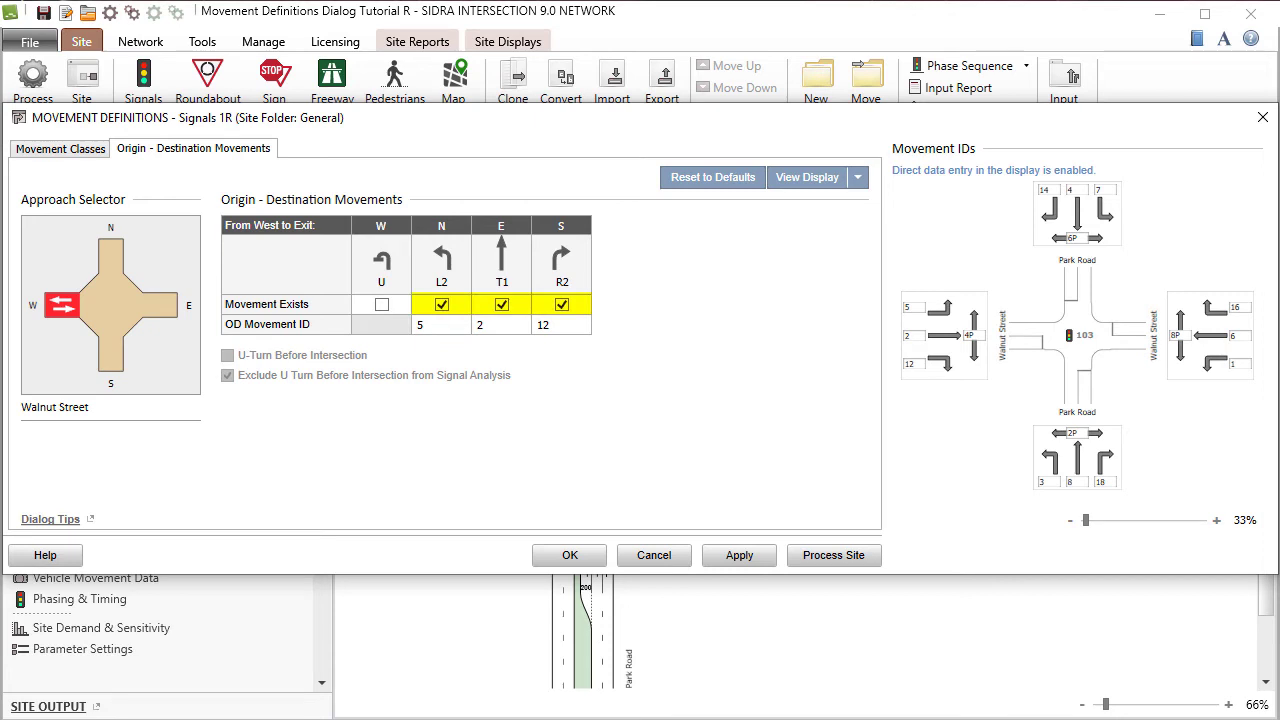
Enable a U-turn on the south Park Road approach and set its movement ID to 19
{"action": "left_click", "coordinate": [110, 357]}
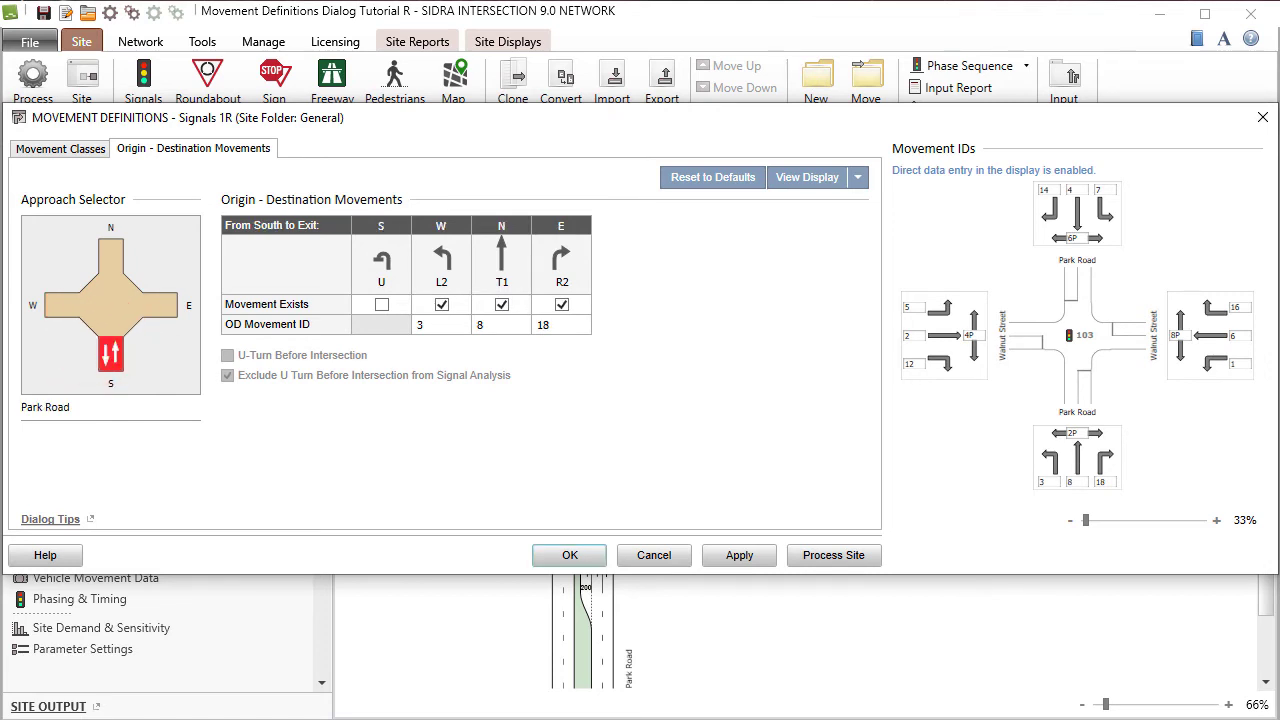
{"action": "left_click", "coordinate": [381, 305]}
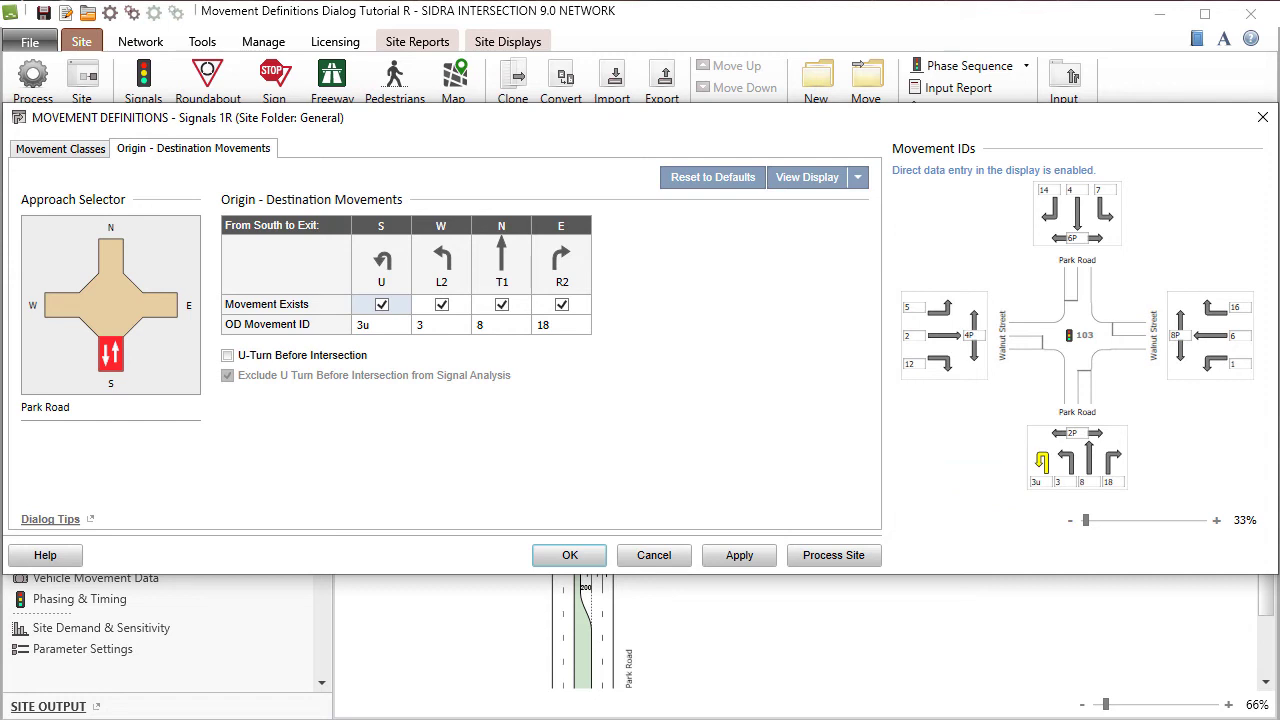
{"action": "left_click", "coordinate": [373, 325]}
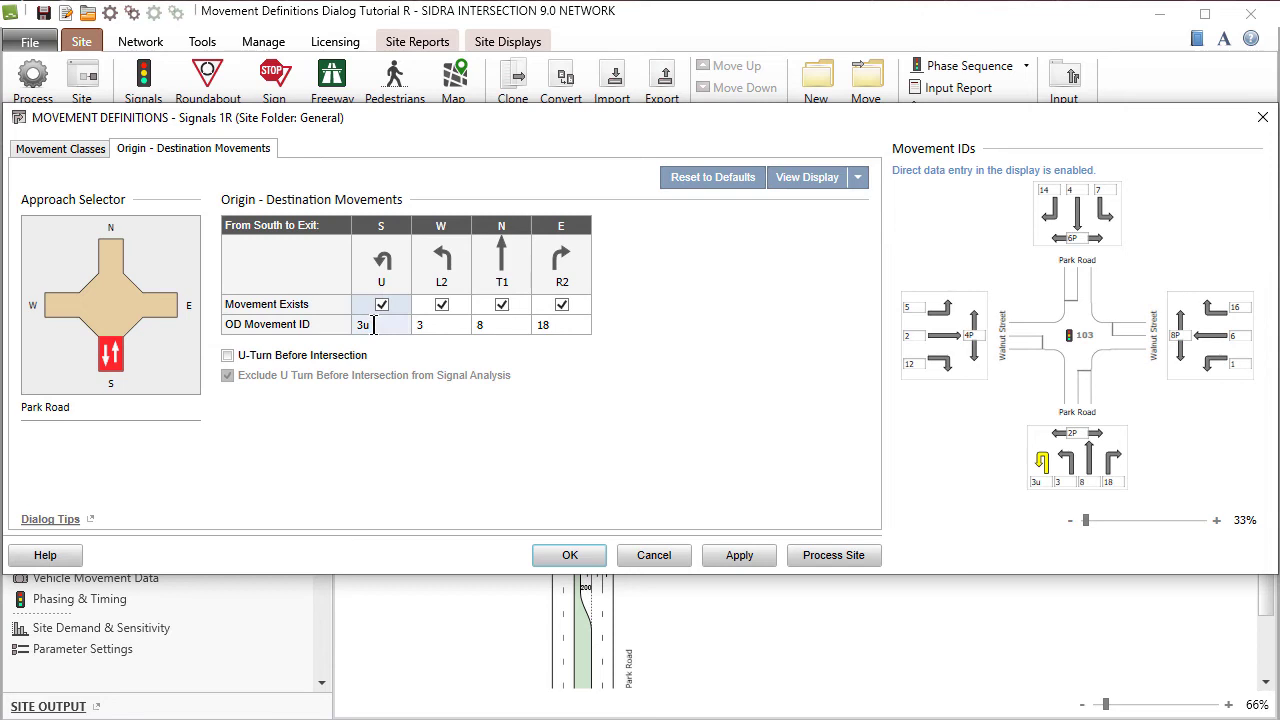
{"action": "left_click", "coordinate": [373, 325]}
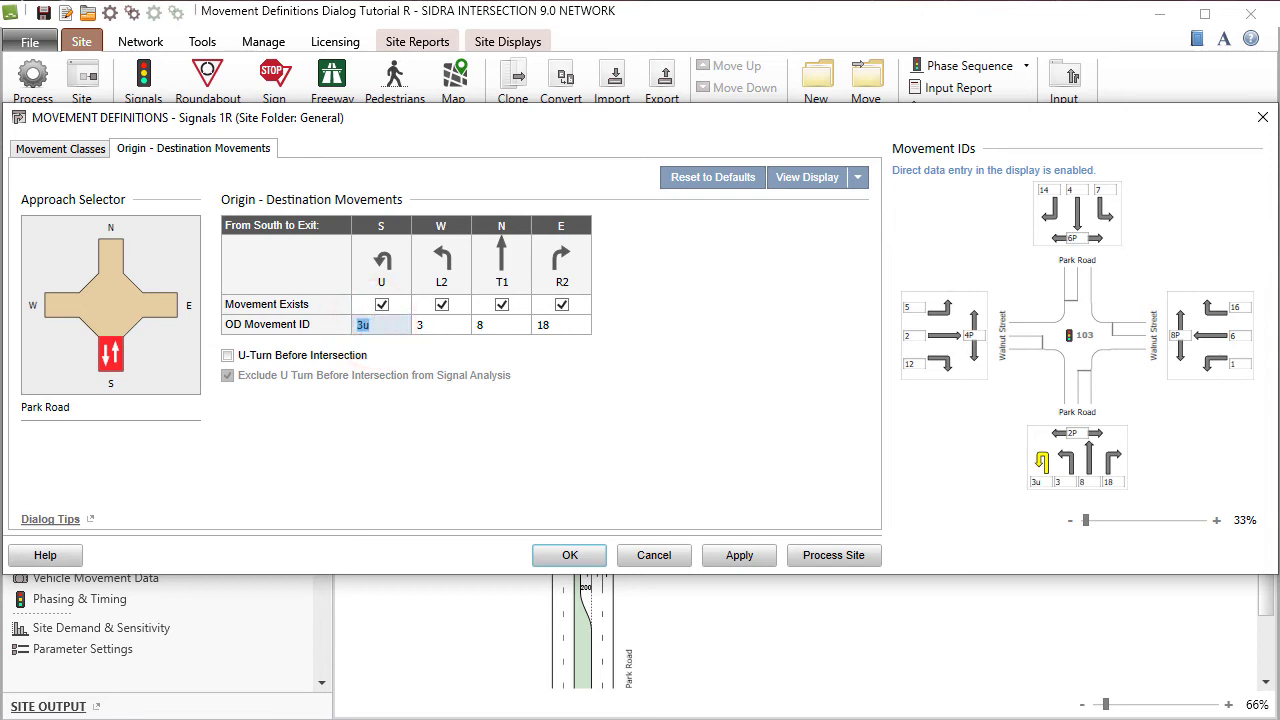
{"action": "type", "text": "19"}
{"action": "key", "text": "Return"}
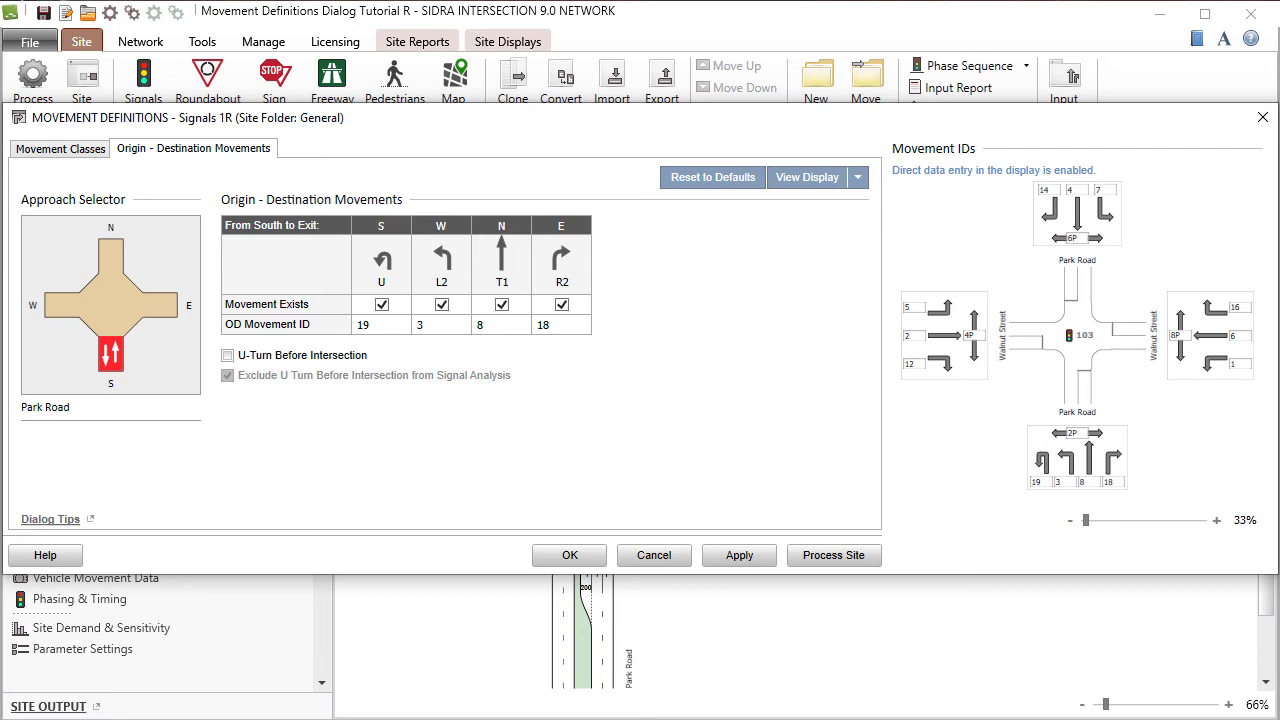
Remove the R2 right turn from the east Walnut Street approach and accept the changes
{"action": "left_click", "coordinate": [163, 306]}
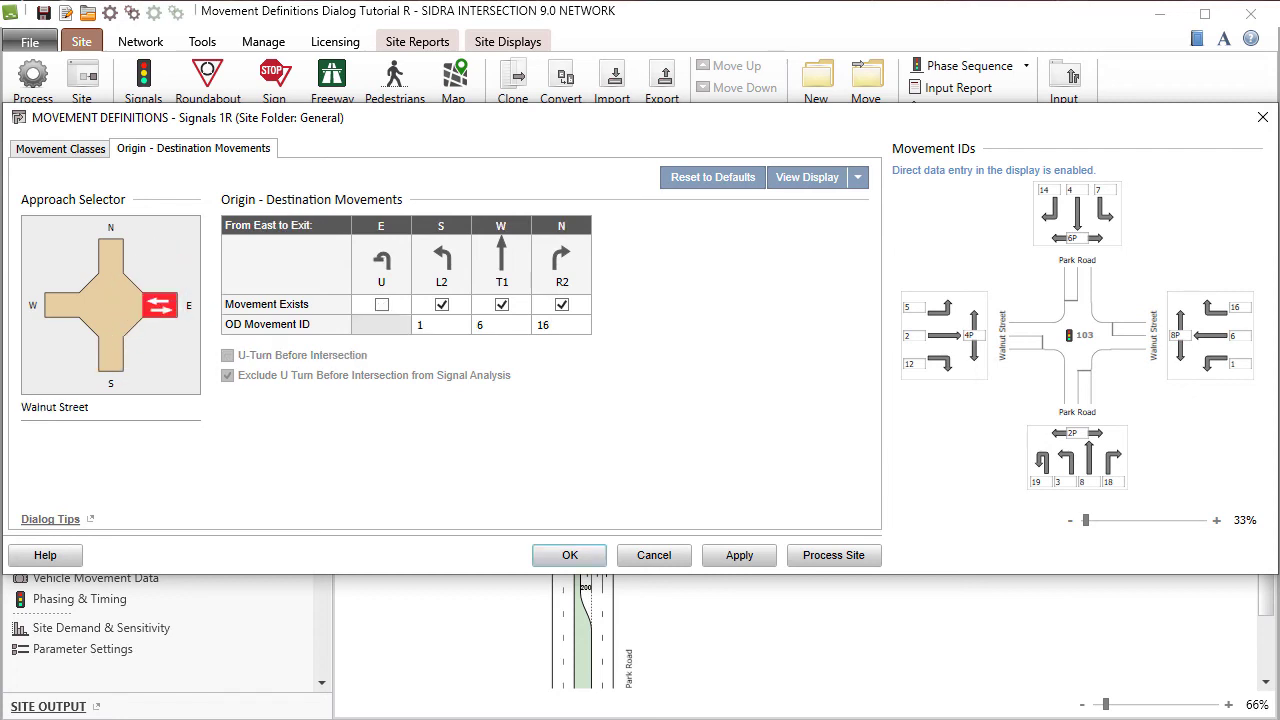
{"action": "left_click", "coordinate": [562, 305]}
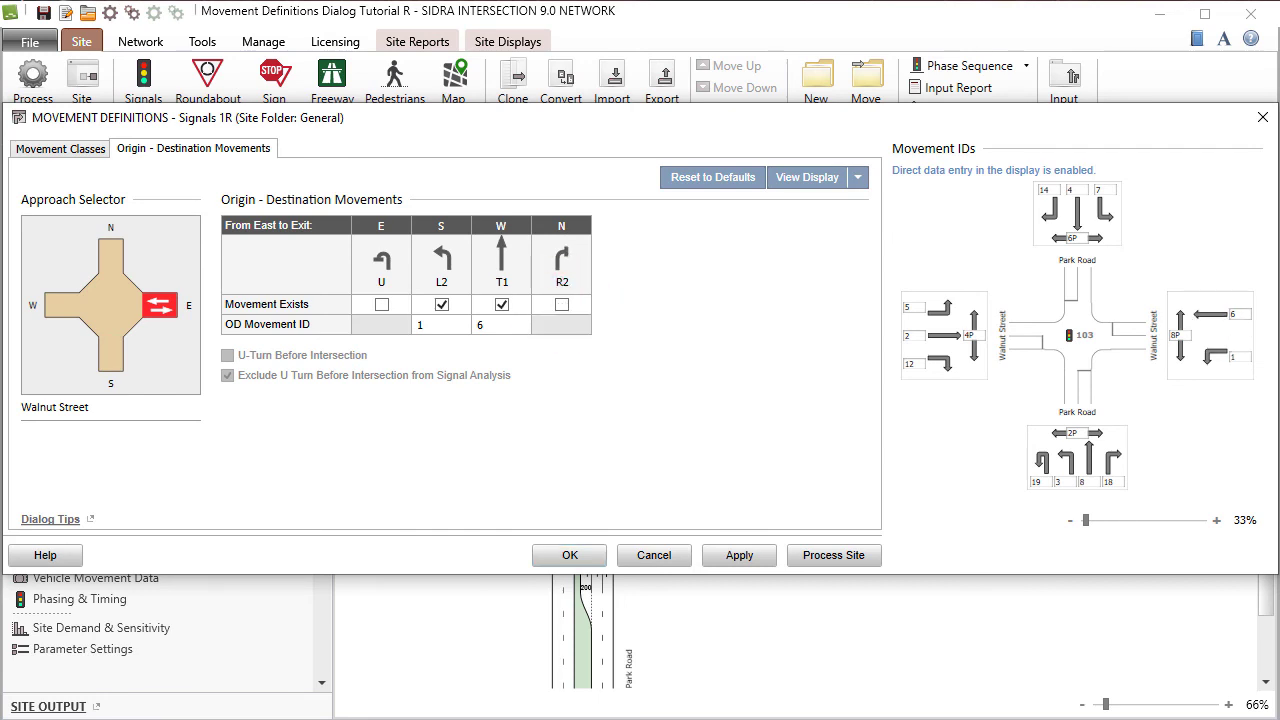
{"action": "left_click", "coordinate": [570, 555]}
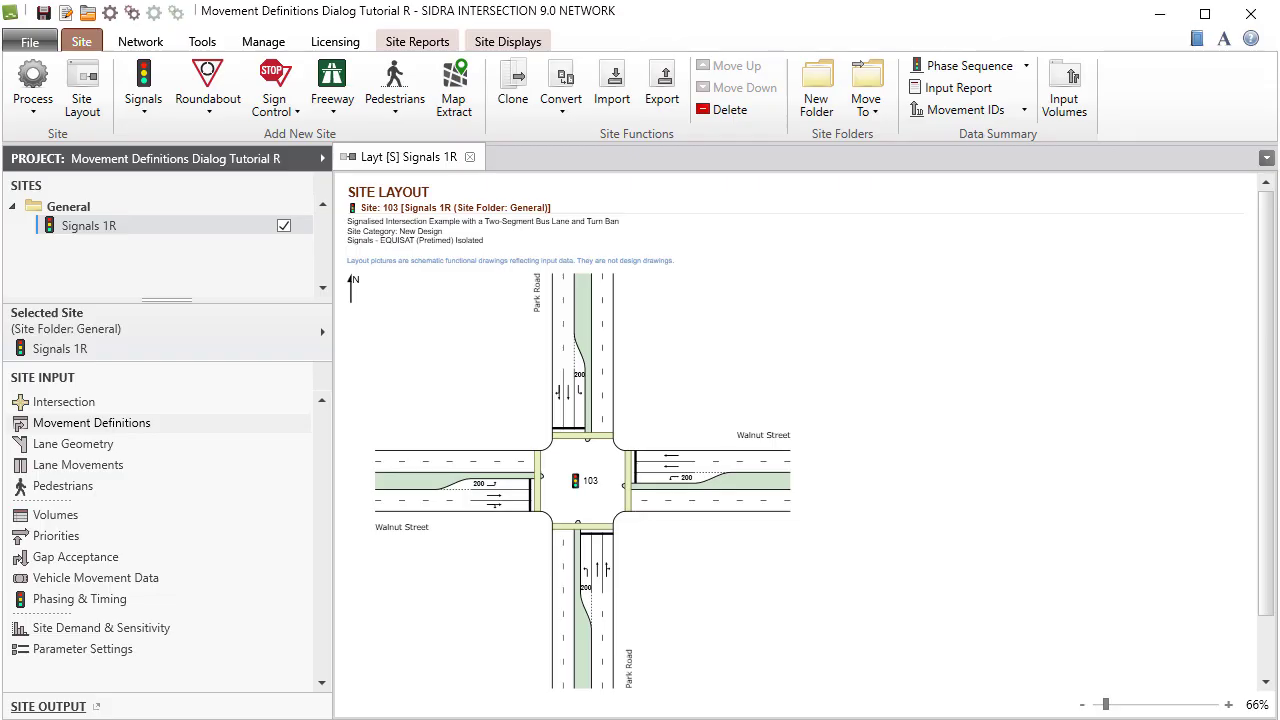
Save, display Movement IDs for all movement classes, and reopen Movement Definitions
{"action": "left_click", "coordinate": [46, 15]}
{"action": "left_click", "coordinate": [1020, 112]}
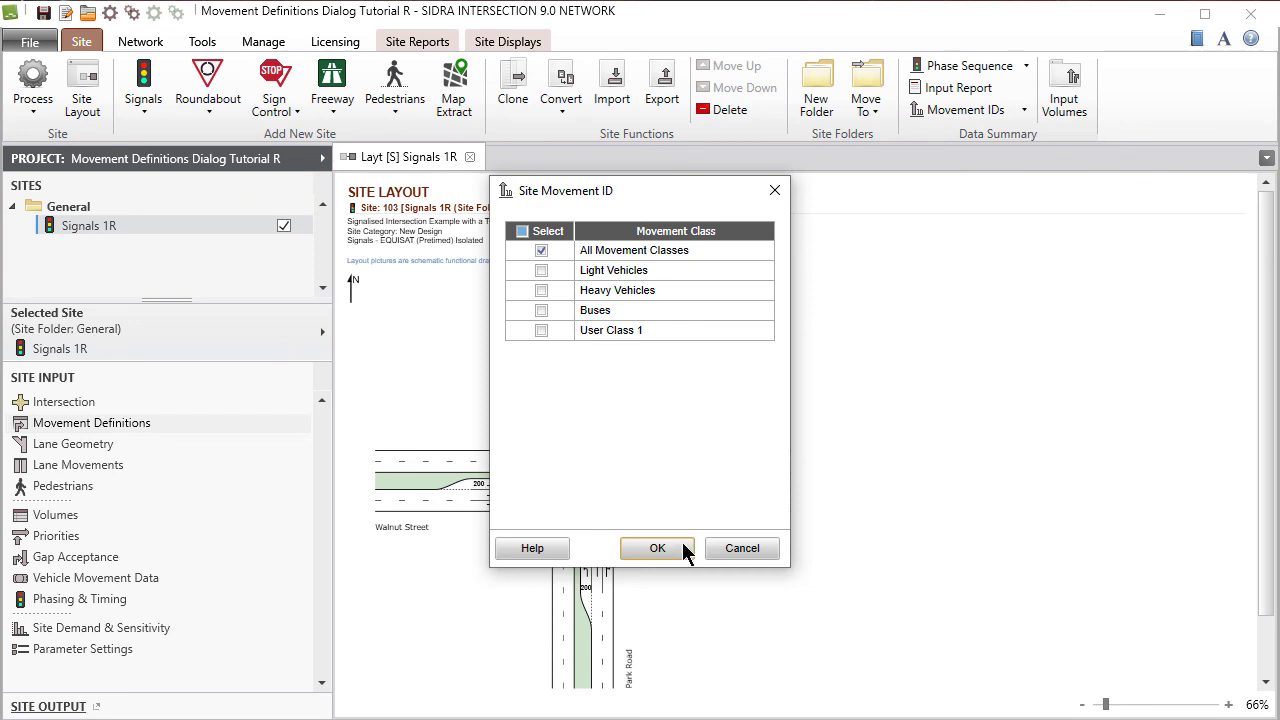
{"action": "left_click", "coordinate": [657, 548]}
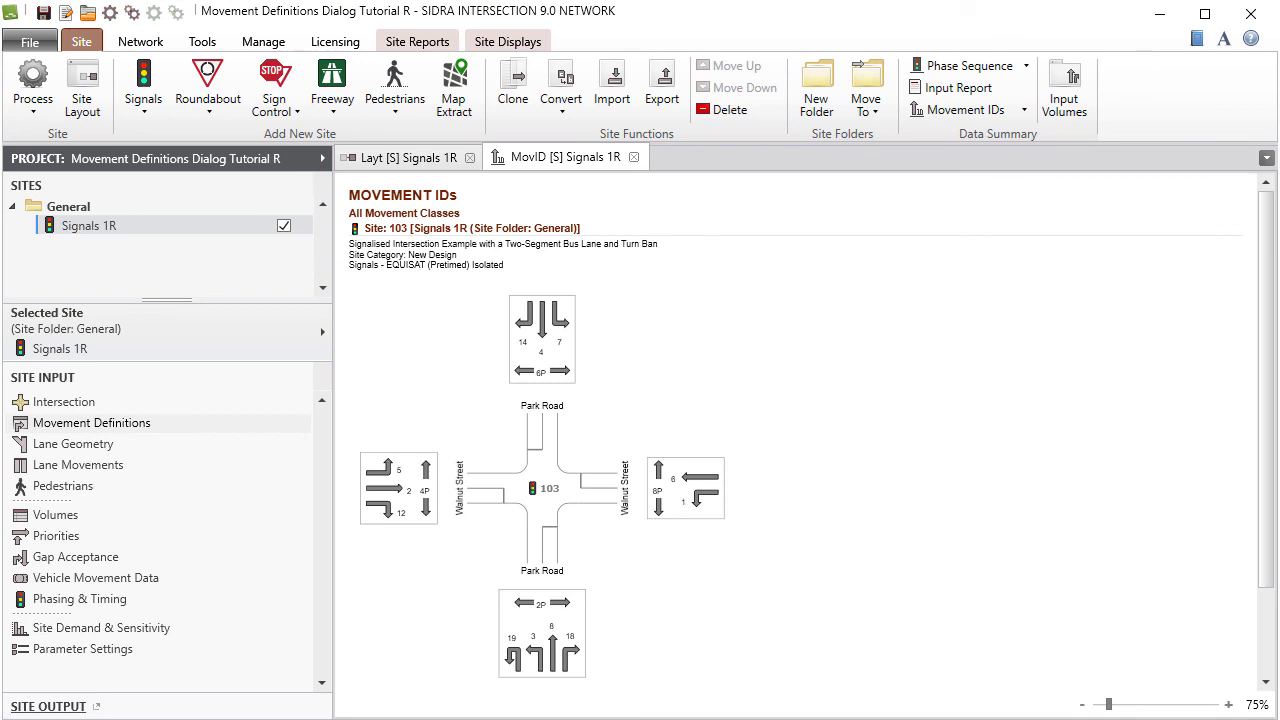
{"action": "left_click", "coordinate": [91, 422]}
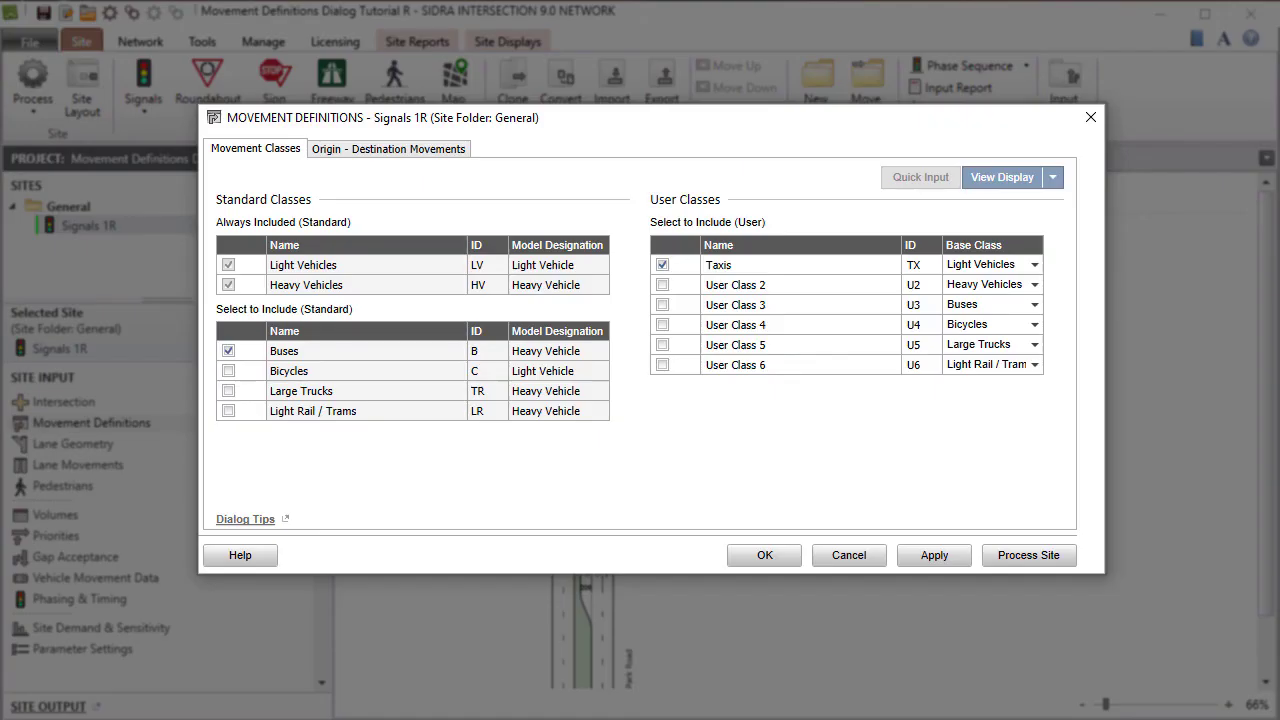